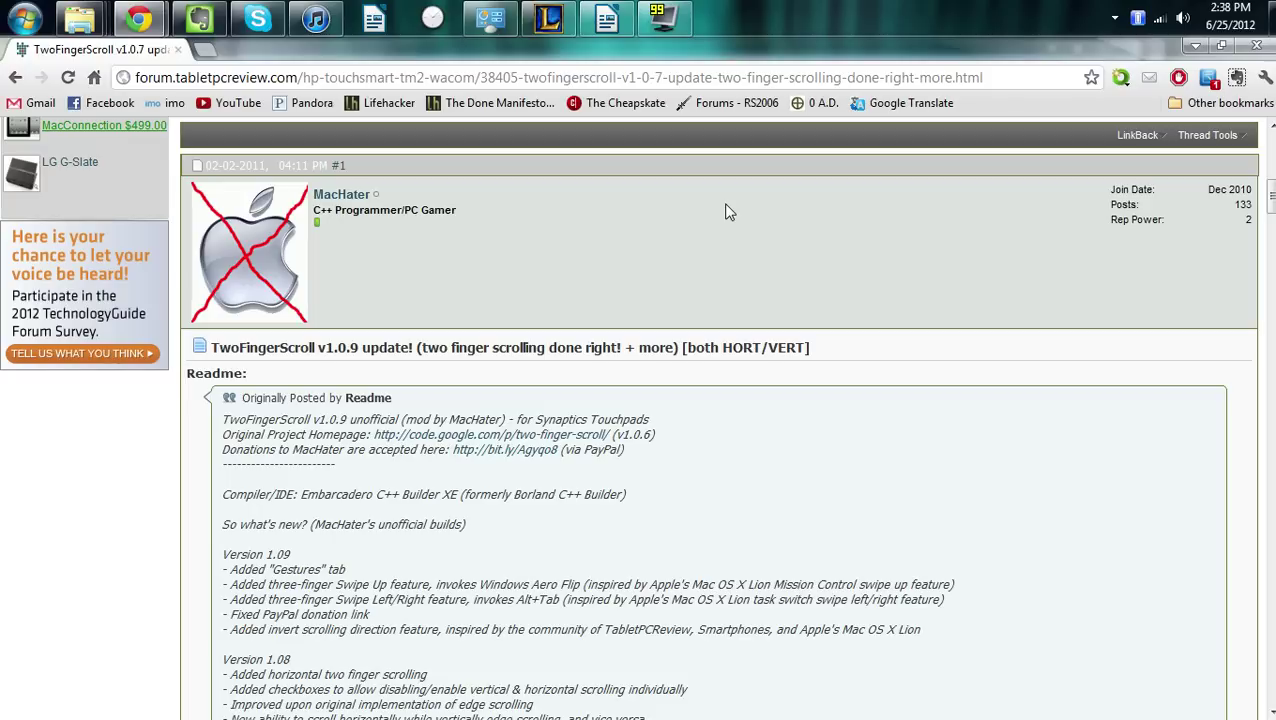
# Search 'mouse' to open the mouse settings, then close them again.
pyautogui.click(9, 9)
pyautogui.write('mouse')
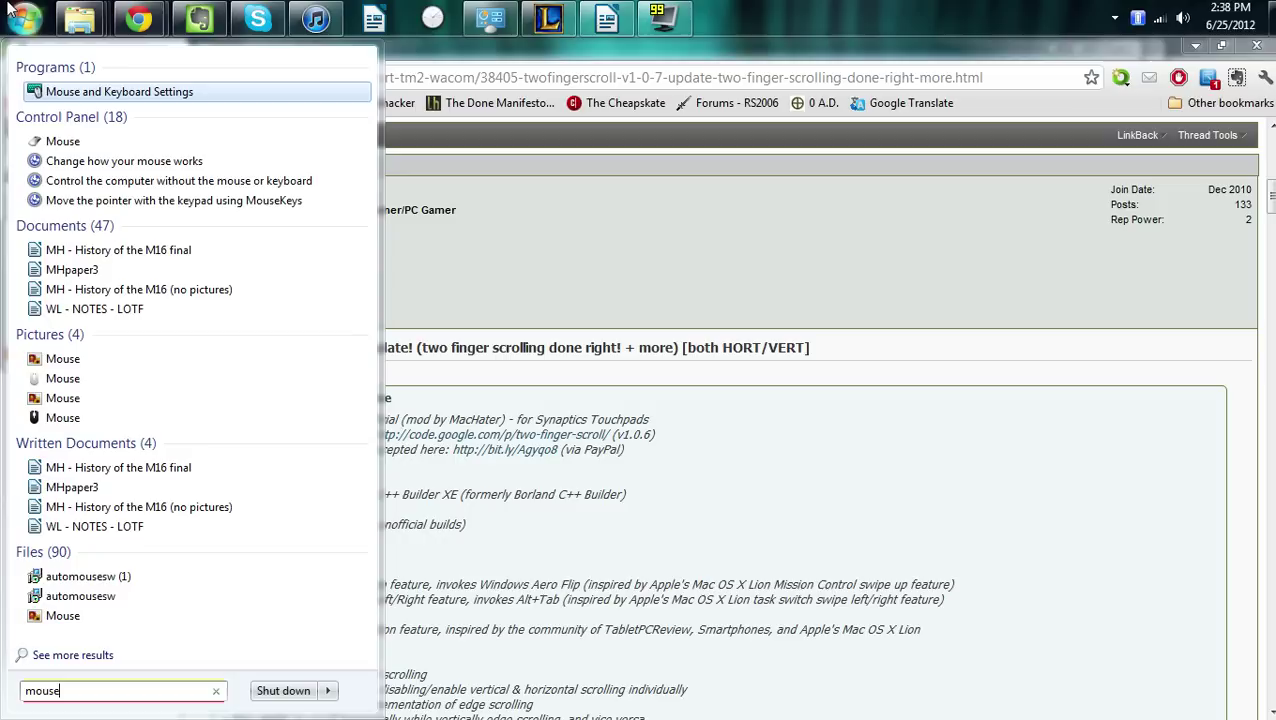
pyautogui.click(73, 147)
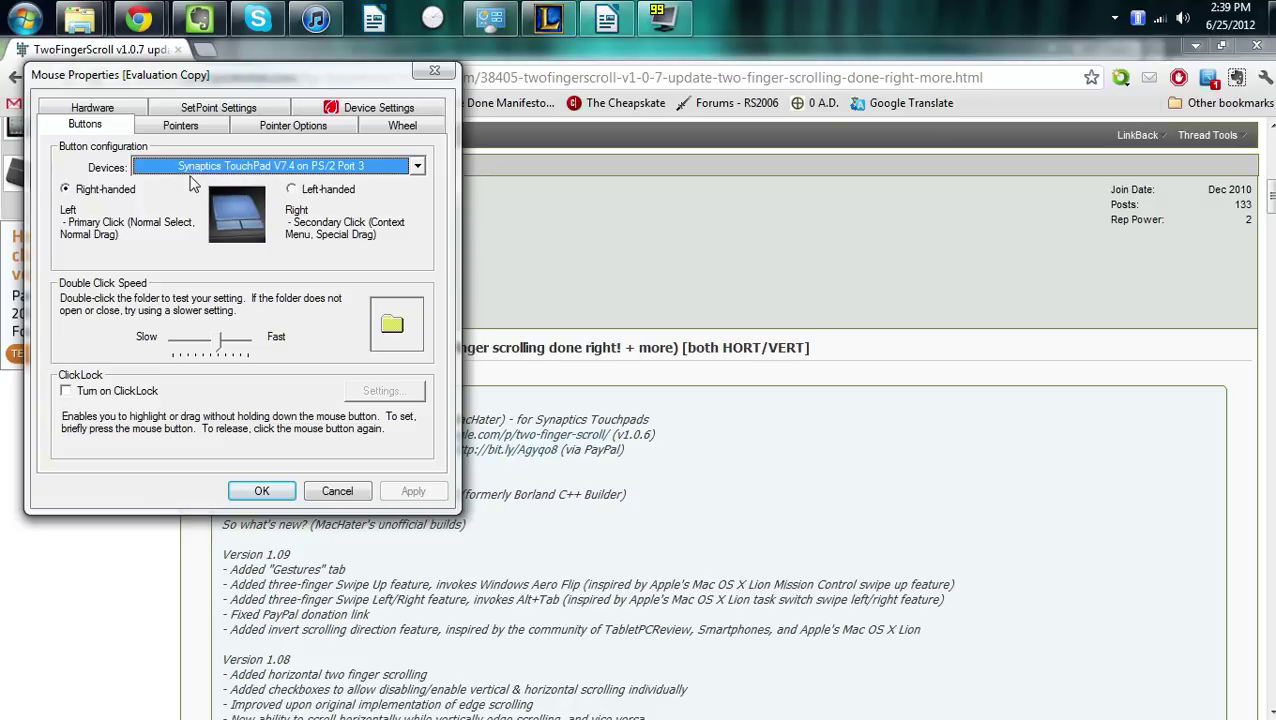
pyautogui.click(433, 73)
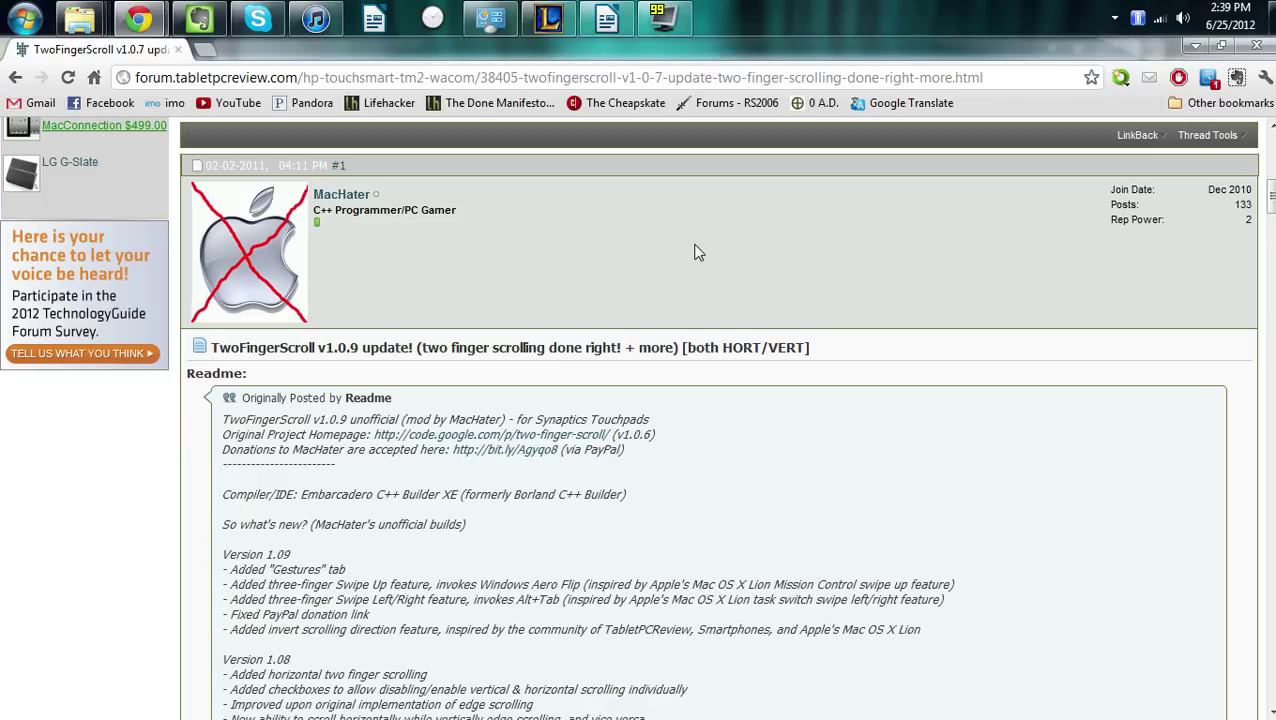
# Scroll the forum thread to the mediafire and multiupload download links and settings screenshots.
pyautogui.scroll(6, 698, 252)
pyautogui.scroll(-5, 698, 252)
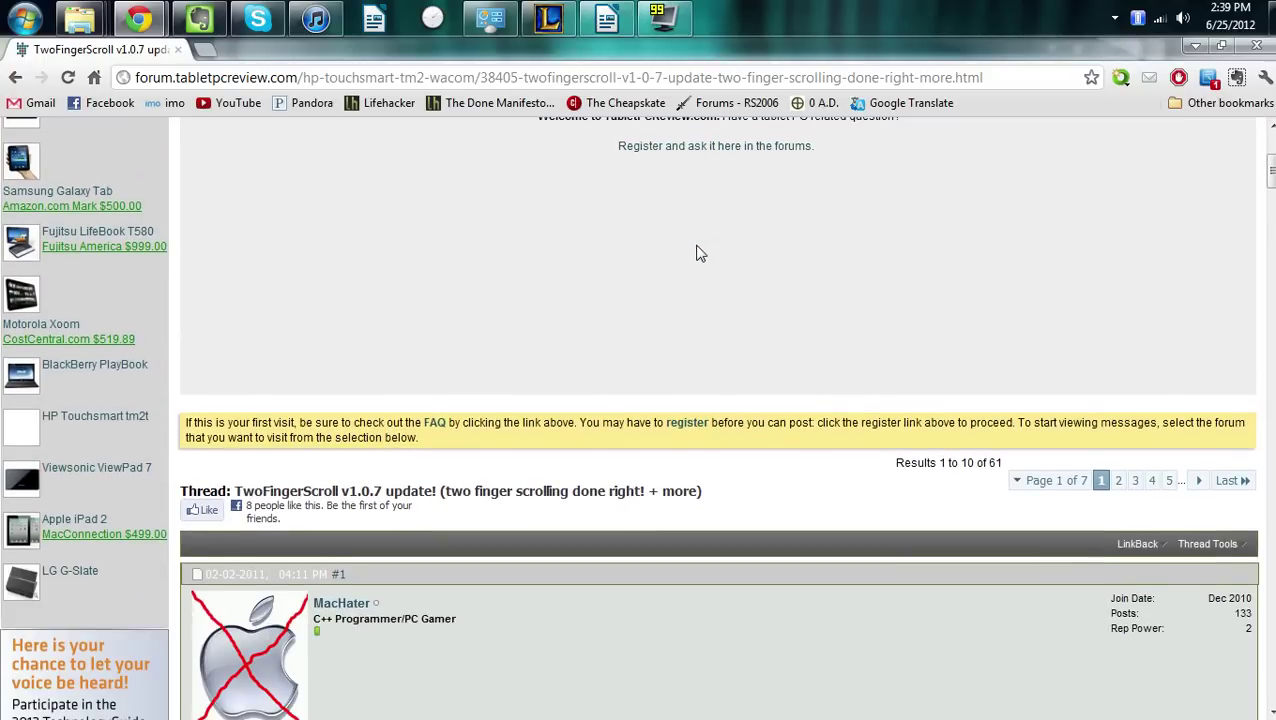
pyautogui.scroll(-10, 698, 252)
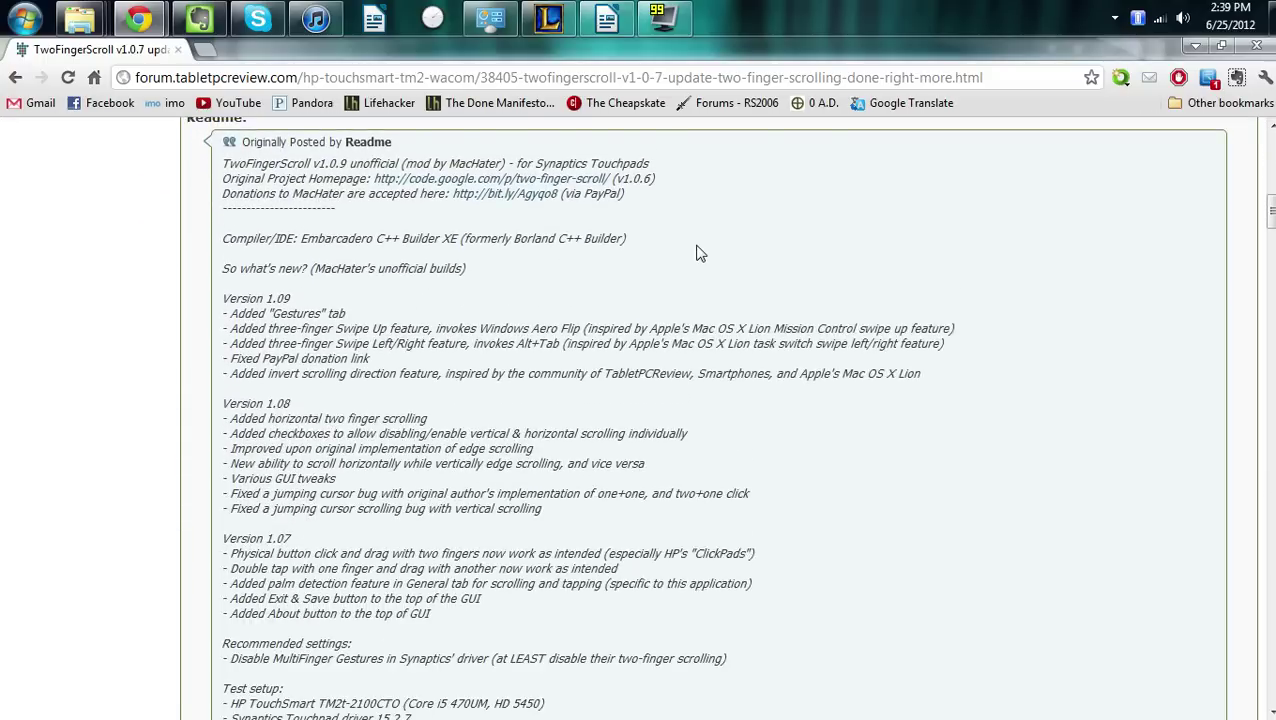
pyautogui.scroll(-2, 698, 252)
pyautogui.scroll(1, 694, 244)
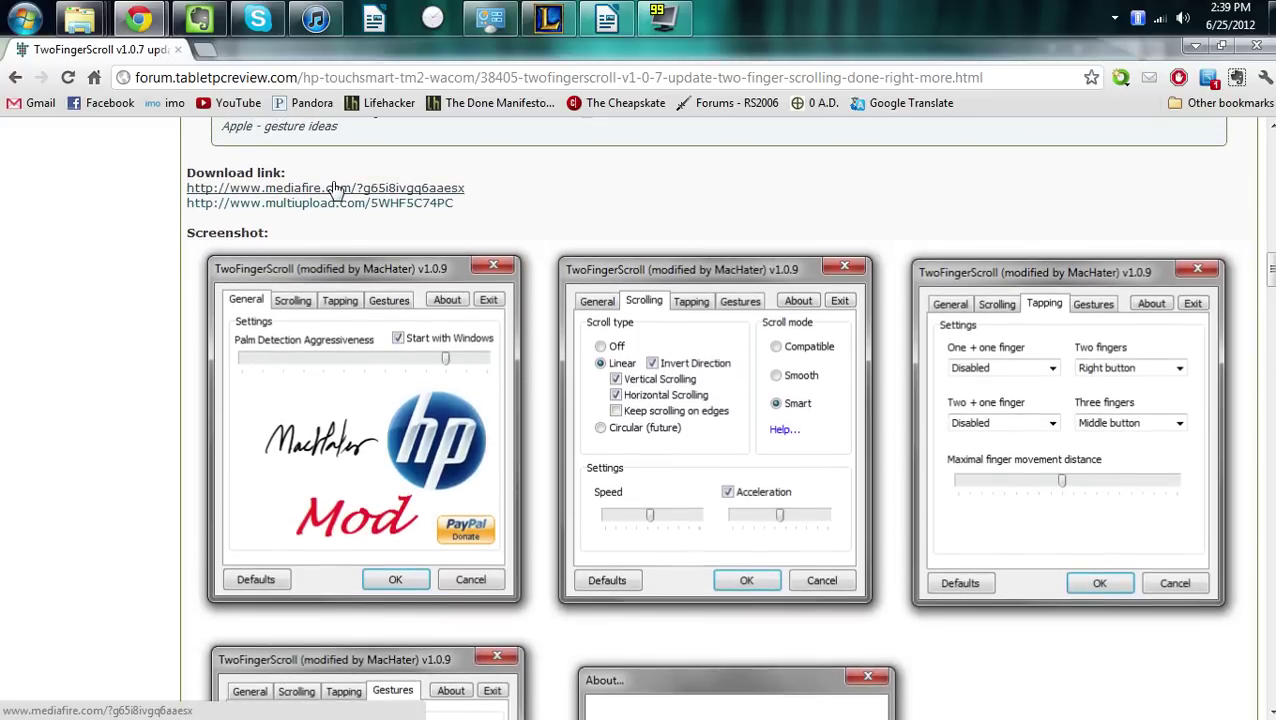
# Download TwoFingerScroll_1_0_9-MacHater-Mod.zip (684.09 KB) from MediaFire and open its download-bar options.
pyautogui.click(335, 188)
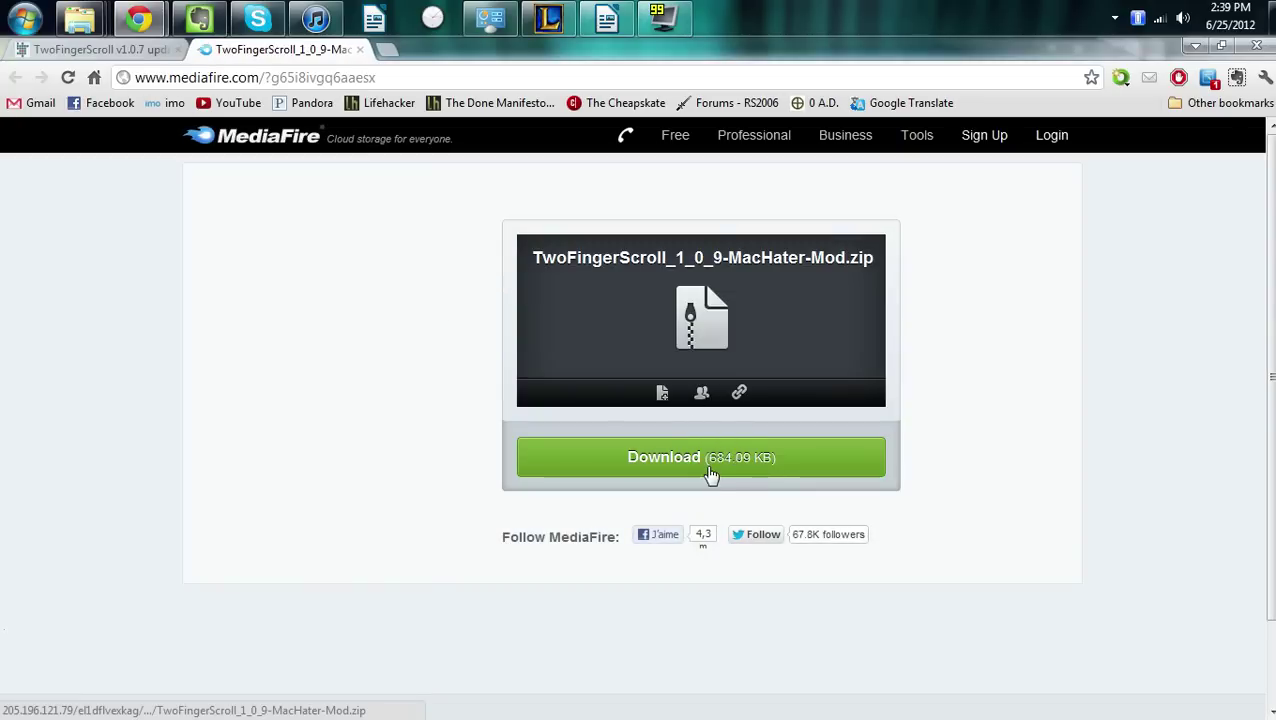
pyautogui.click(710, 462)
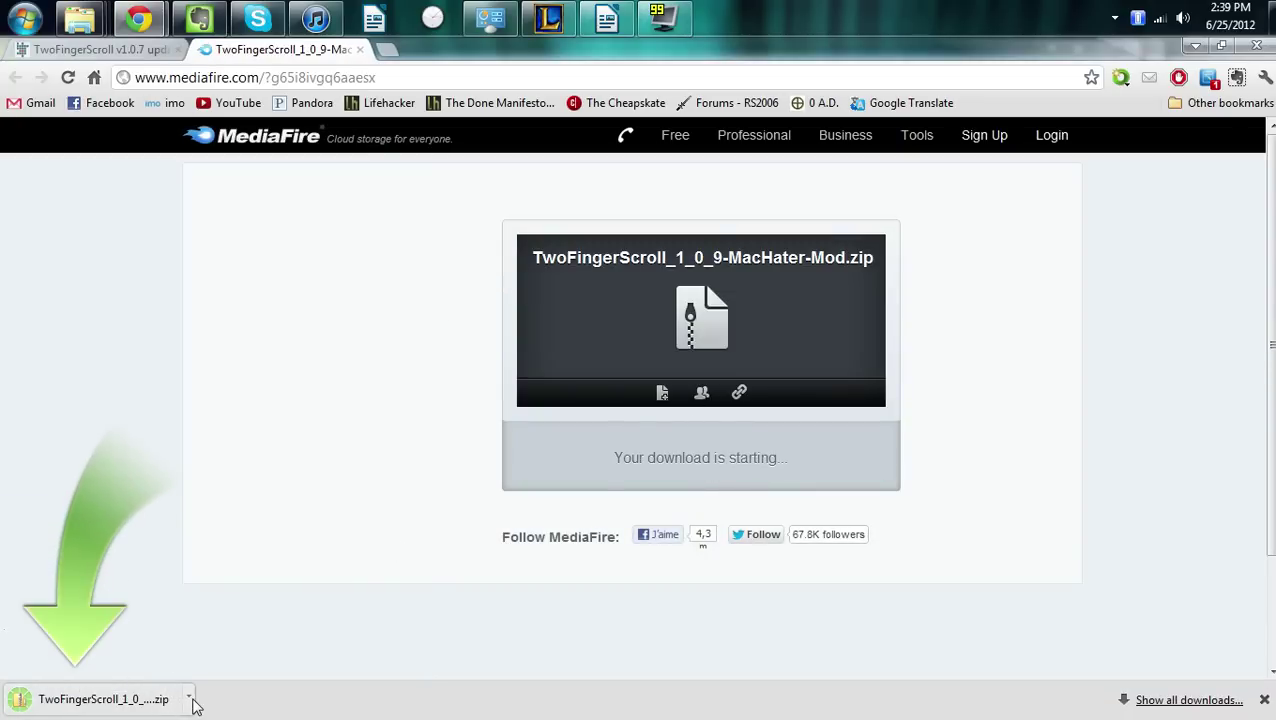
pyautogui.click(192, 700)
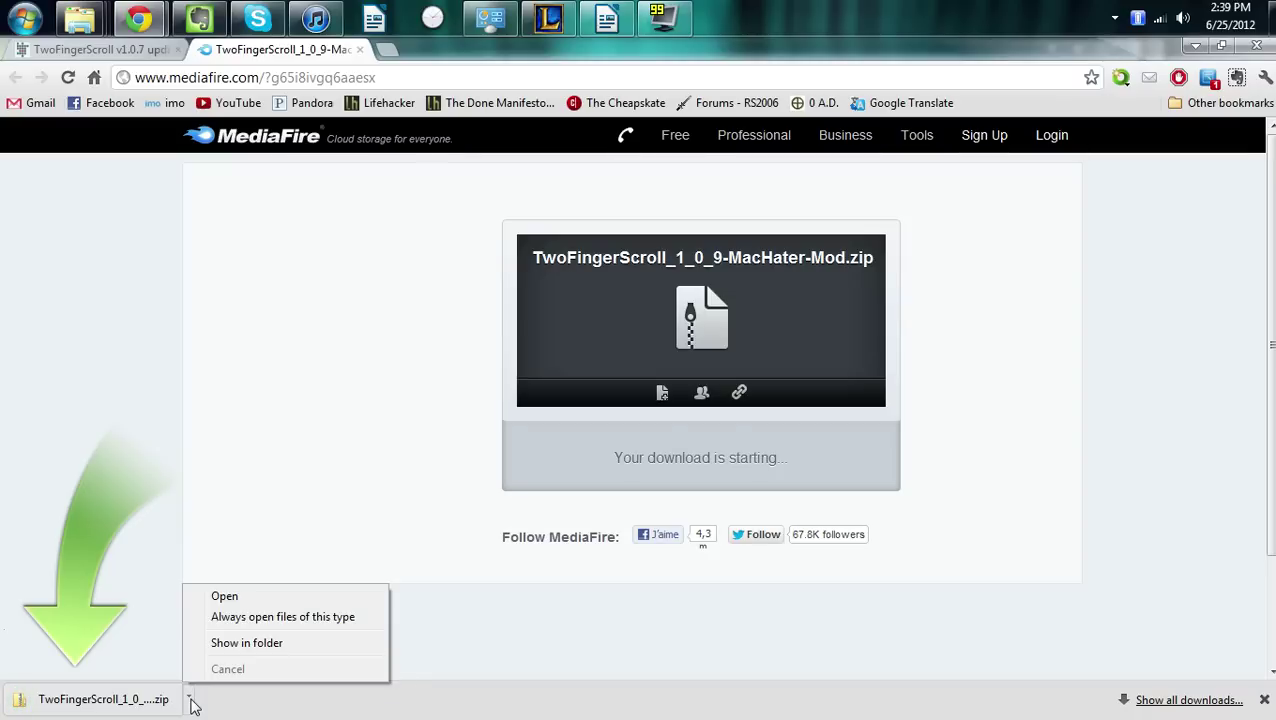
# Show the zip in its folder and extract it into TwoFingerScroll_1_0_9-MacHater-Mod.
pyautogui.click(240, 645)
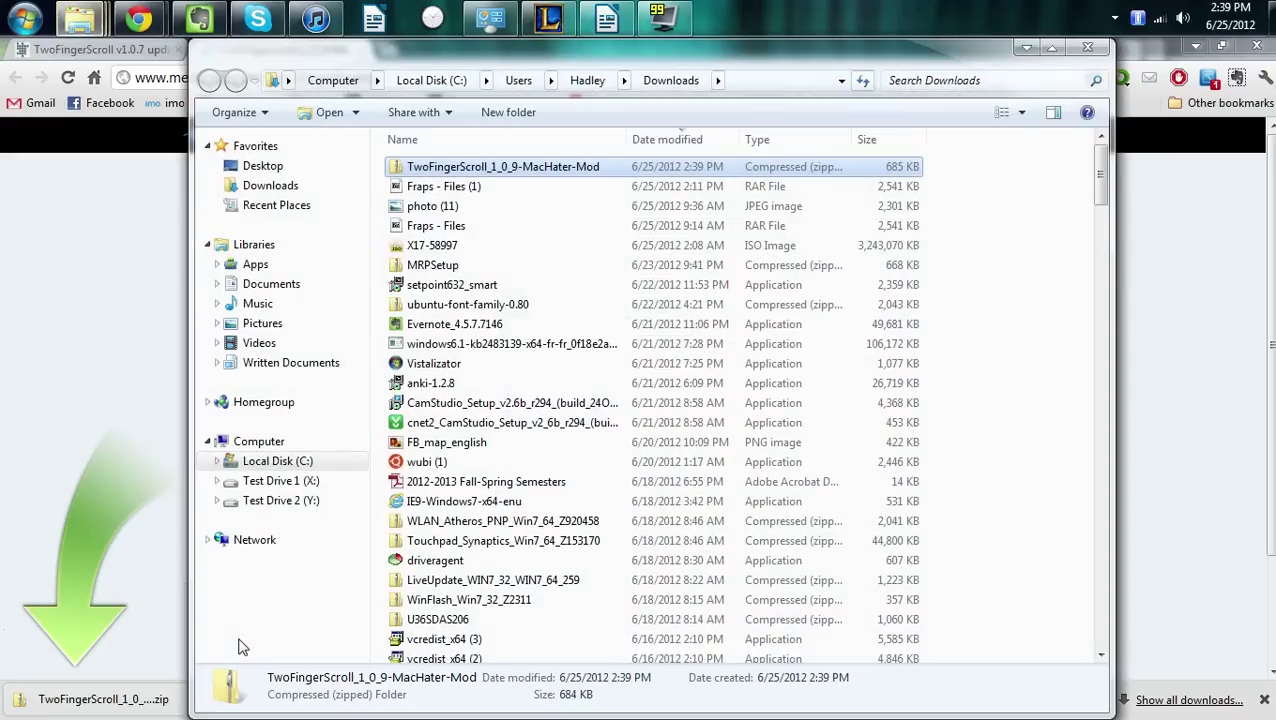
pyautogui.rightClick(555, 178)
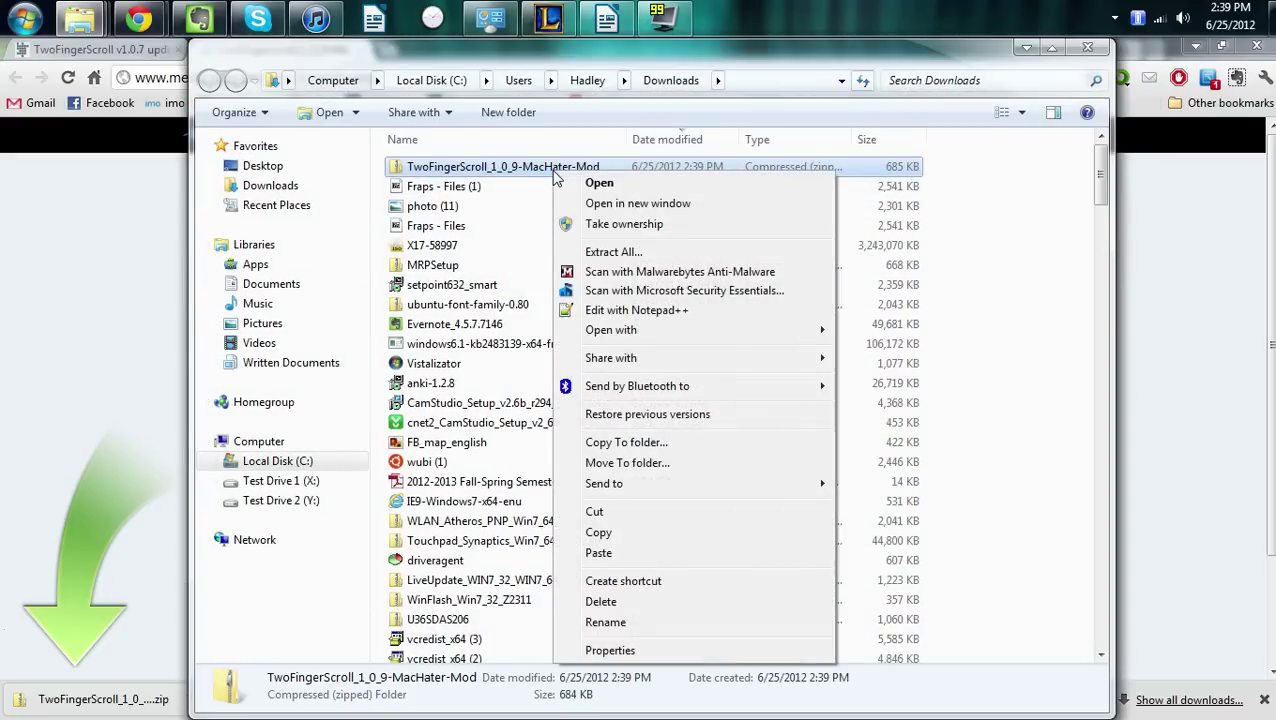
pyautogui.click(630, 251)
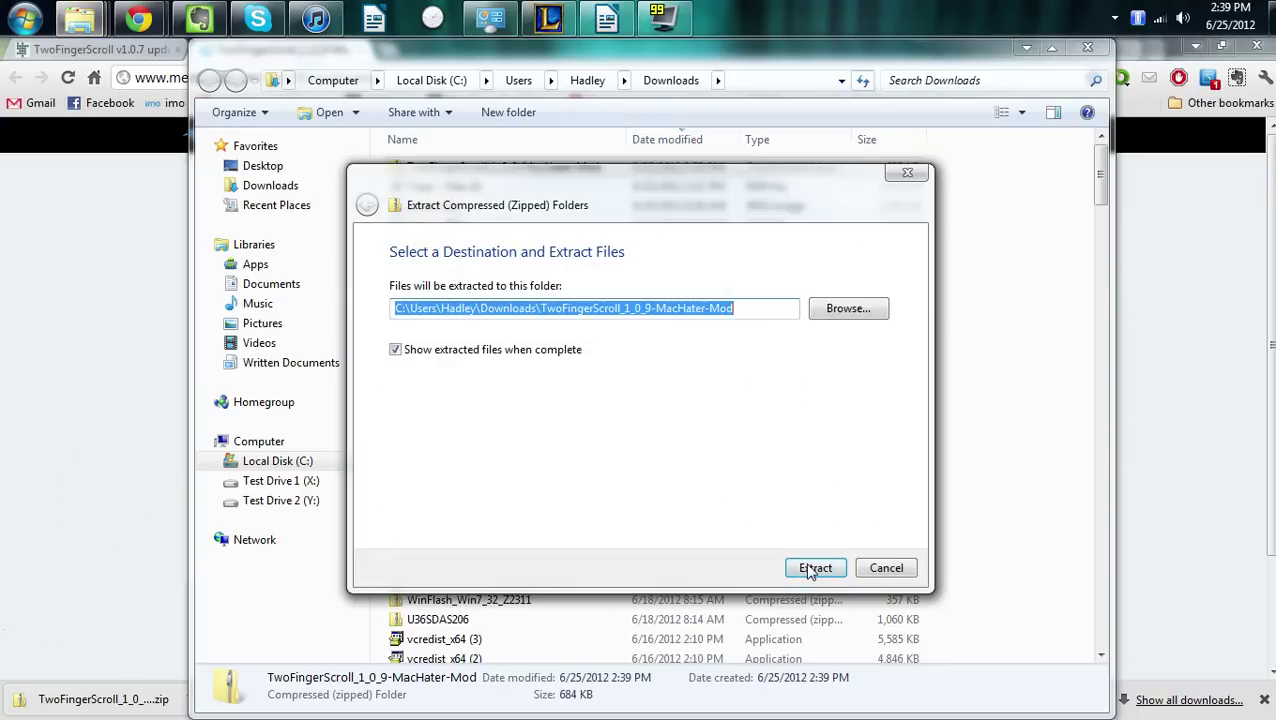
pyautogui.click(812, 568)
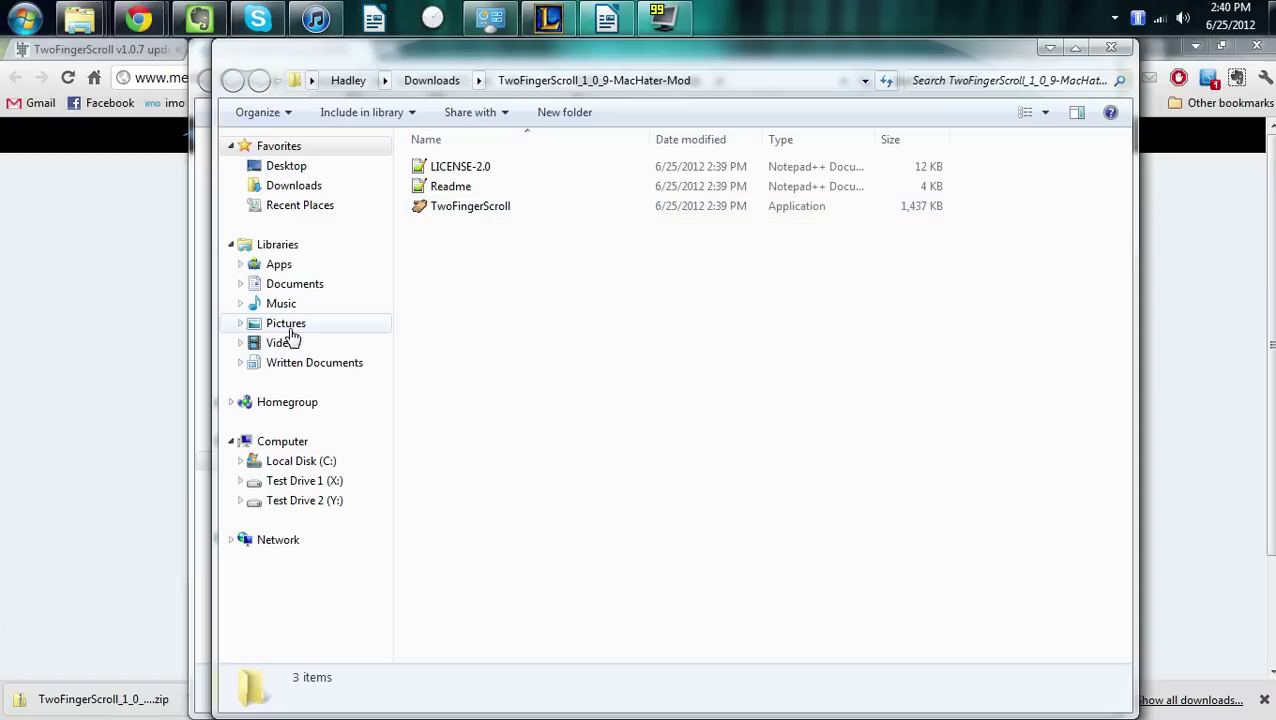
# Go to Documents and open the Programs folder holding the TwoFingerScroll application.
pyautogui.click(313, 284)
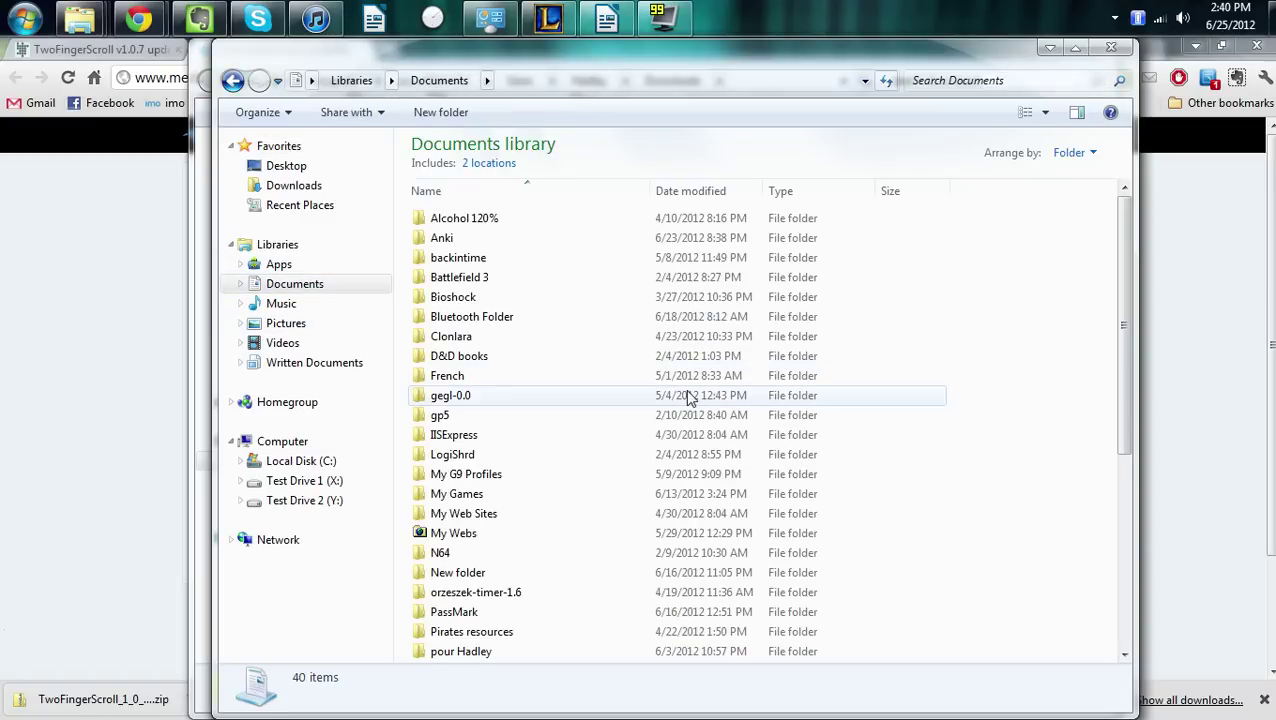
pyautogui.scroll(-4, 686, 396)
pyautogui.scroll(2, 688, 397)
pyautogui.scroll(2, 686, 400)
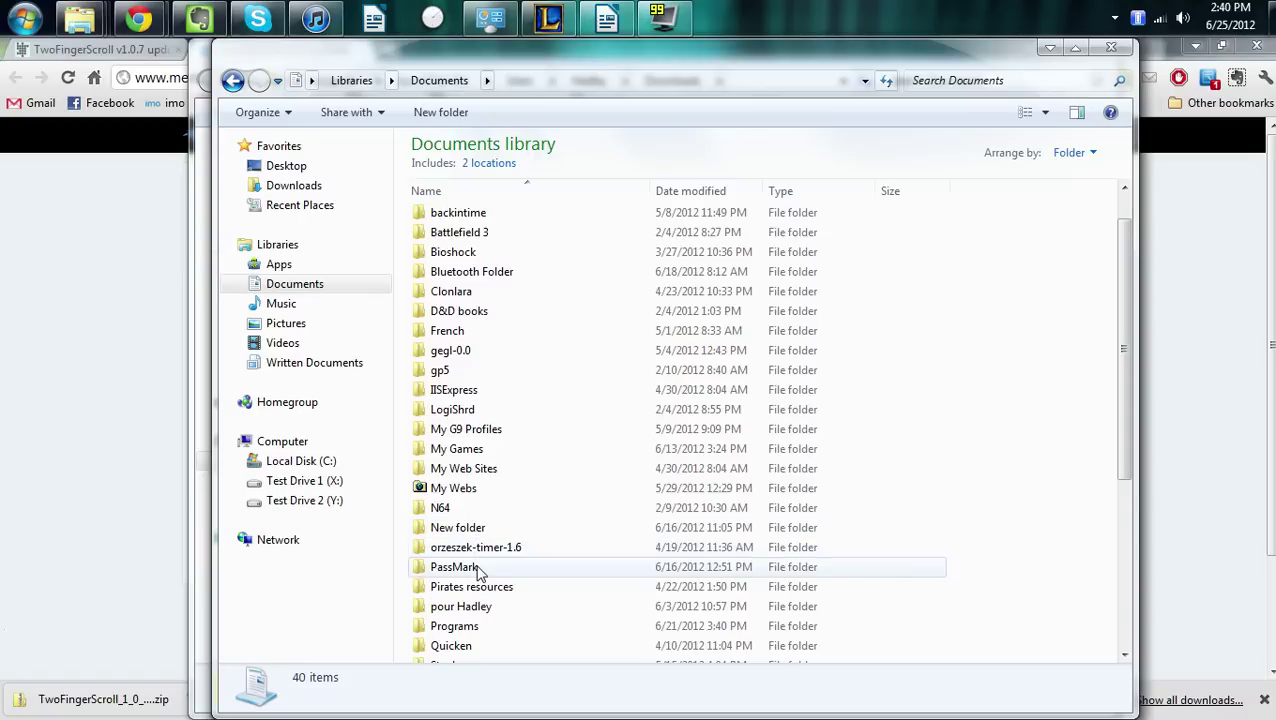
pyautogui.doubleClick(529, 633)
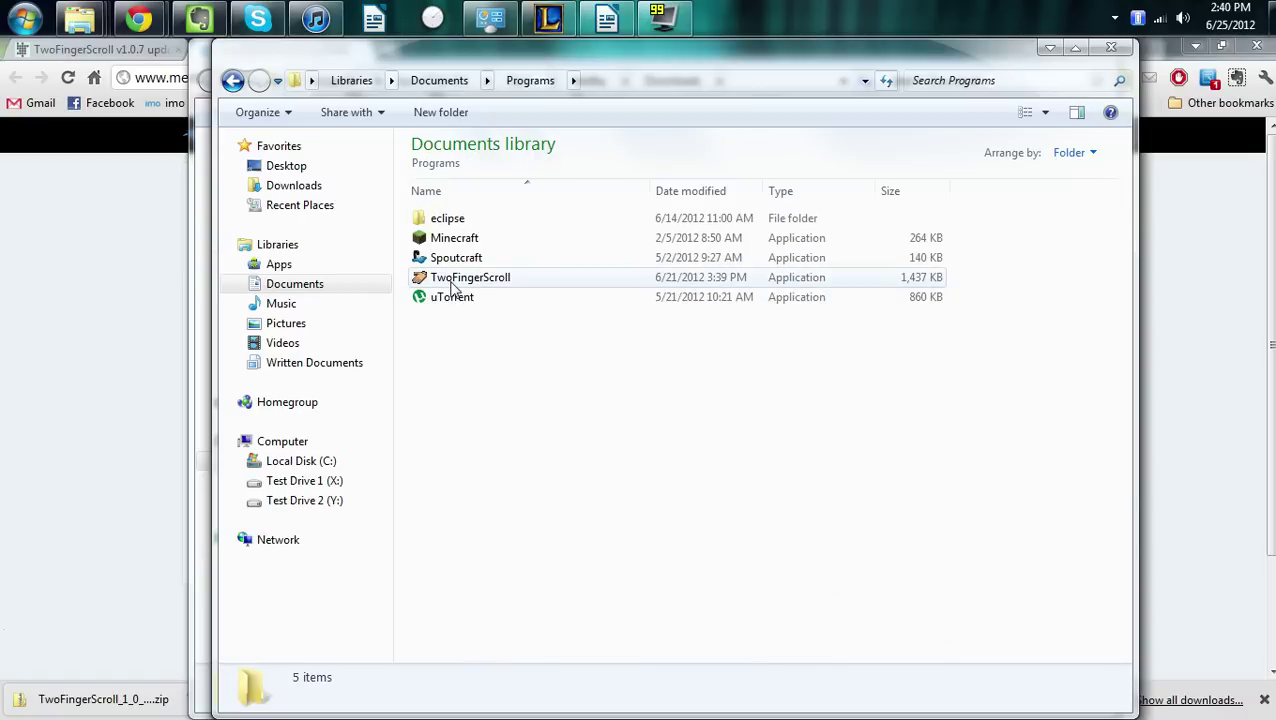
pyautogui.moveTo(455, 284)
# Open TwoFingerScroll's settings window from its hidden system-tray icon.
pyautogui.click(1114, 19)
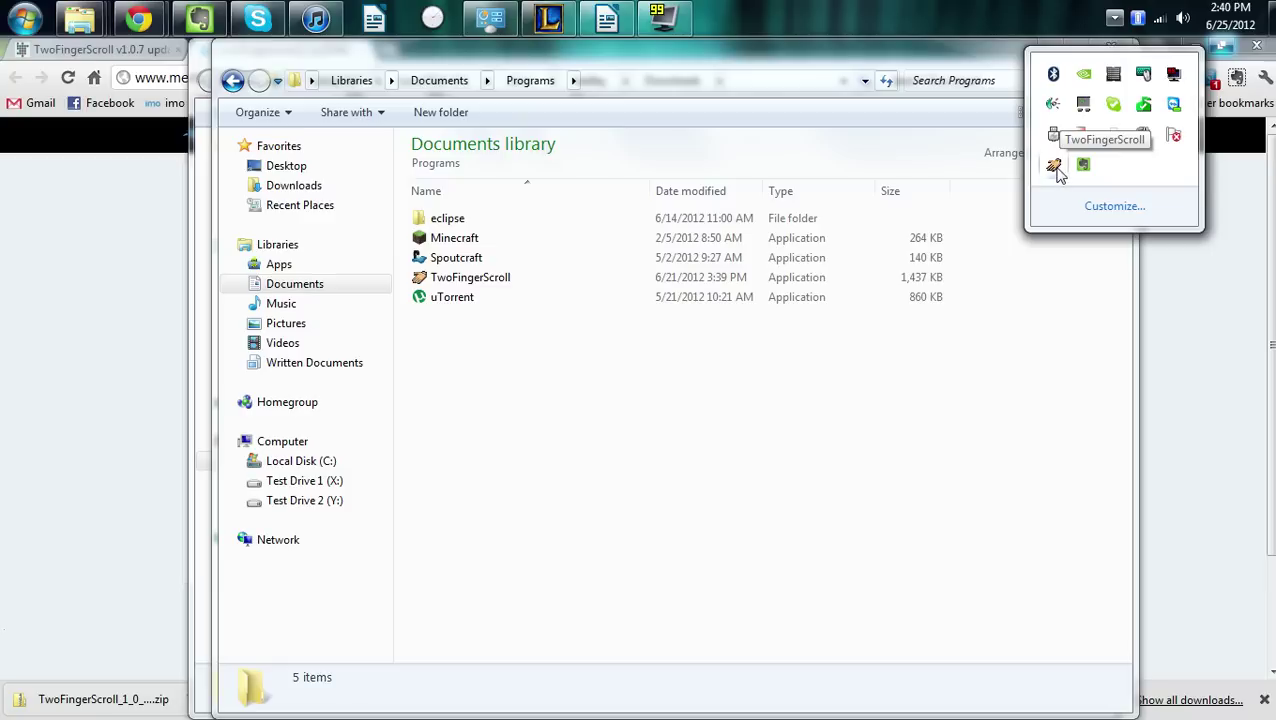
pyautogui.rightClick(1057, 170)
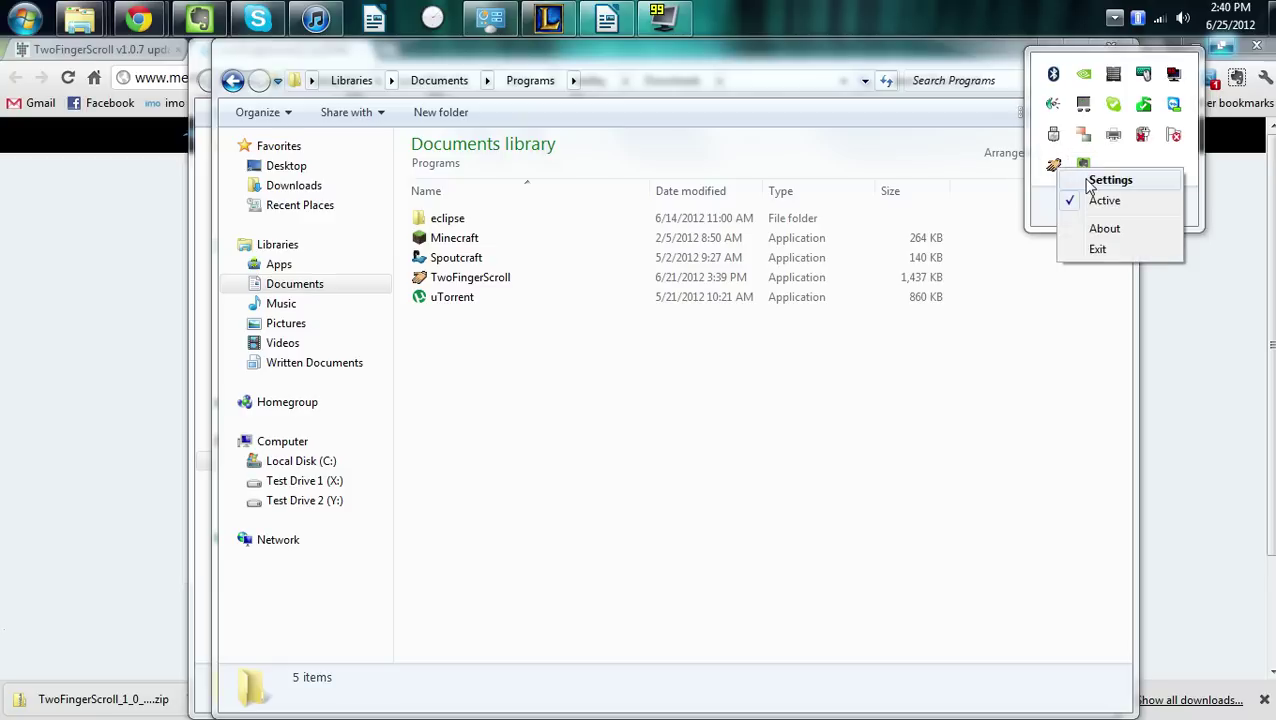
pyautogui.click(1108, 180)
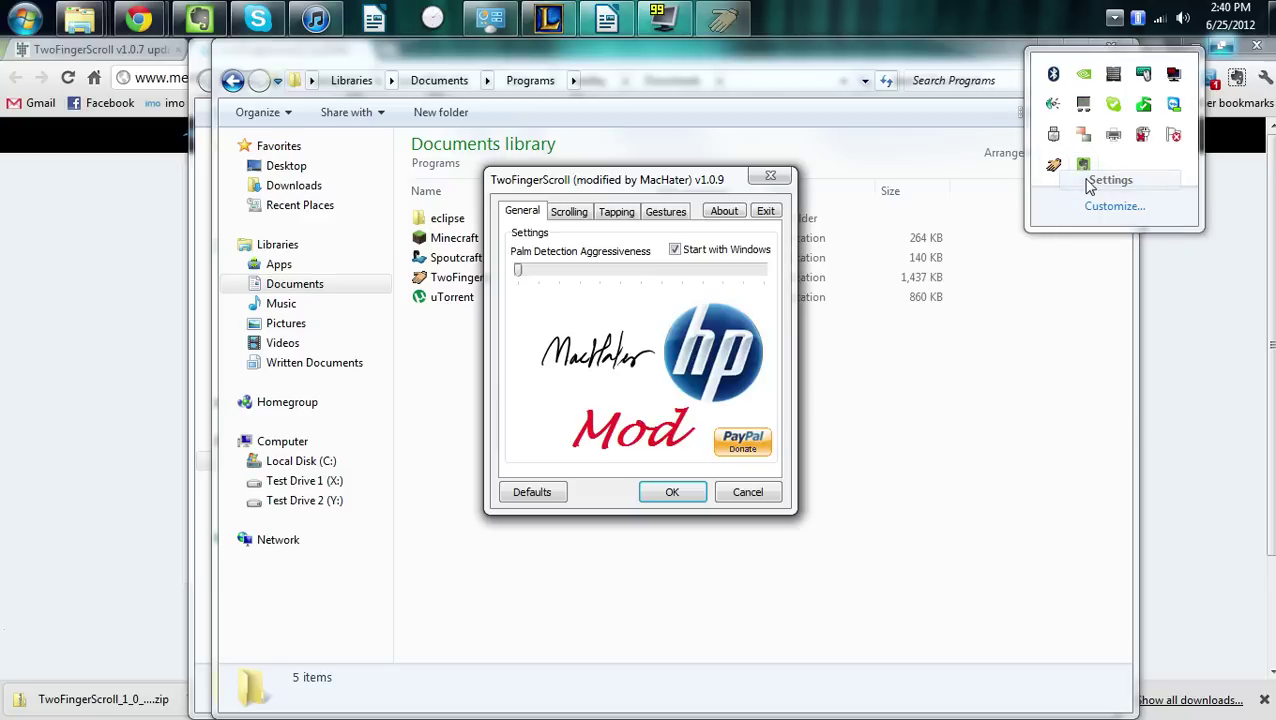
pyautogui.click(1113, 20)
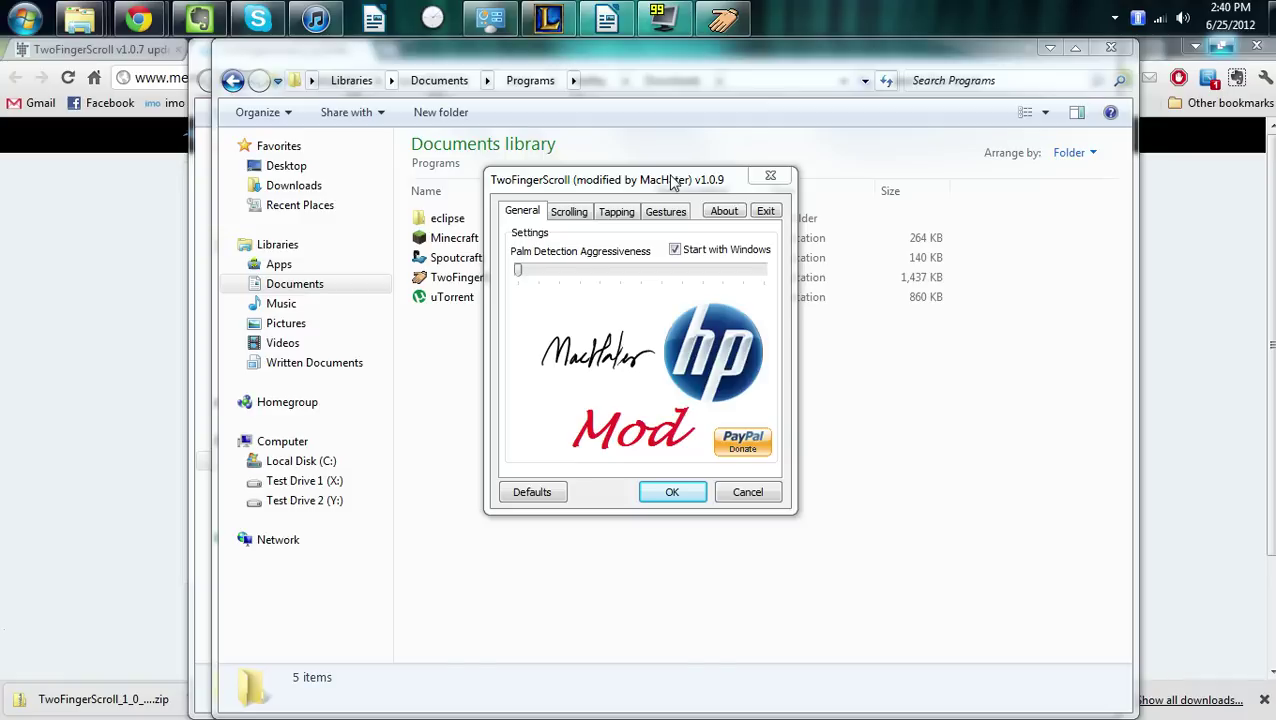
# Review the Scrolling, Tapping and Gestures tabs, return to Scrolling, then close the window.
pyautogui.click(569, 212)
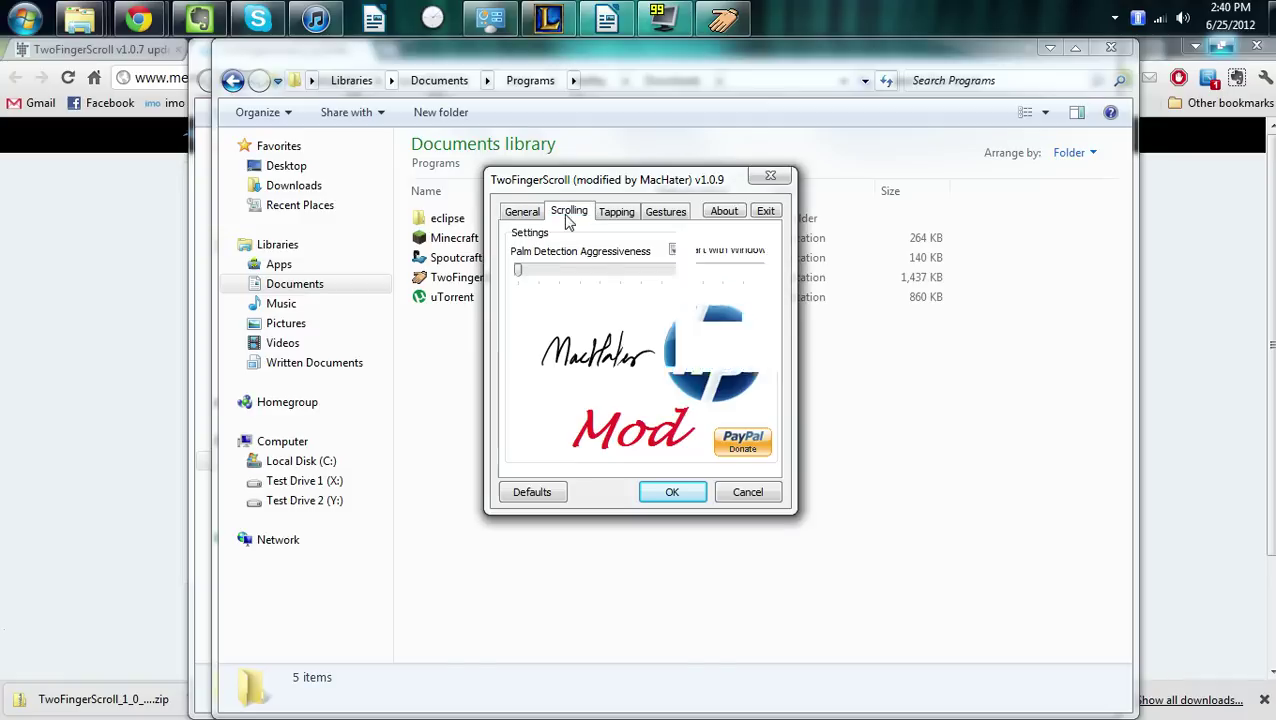
pyautogui.click(617, 212)
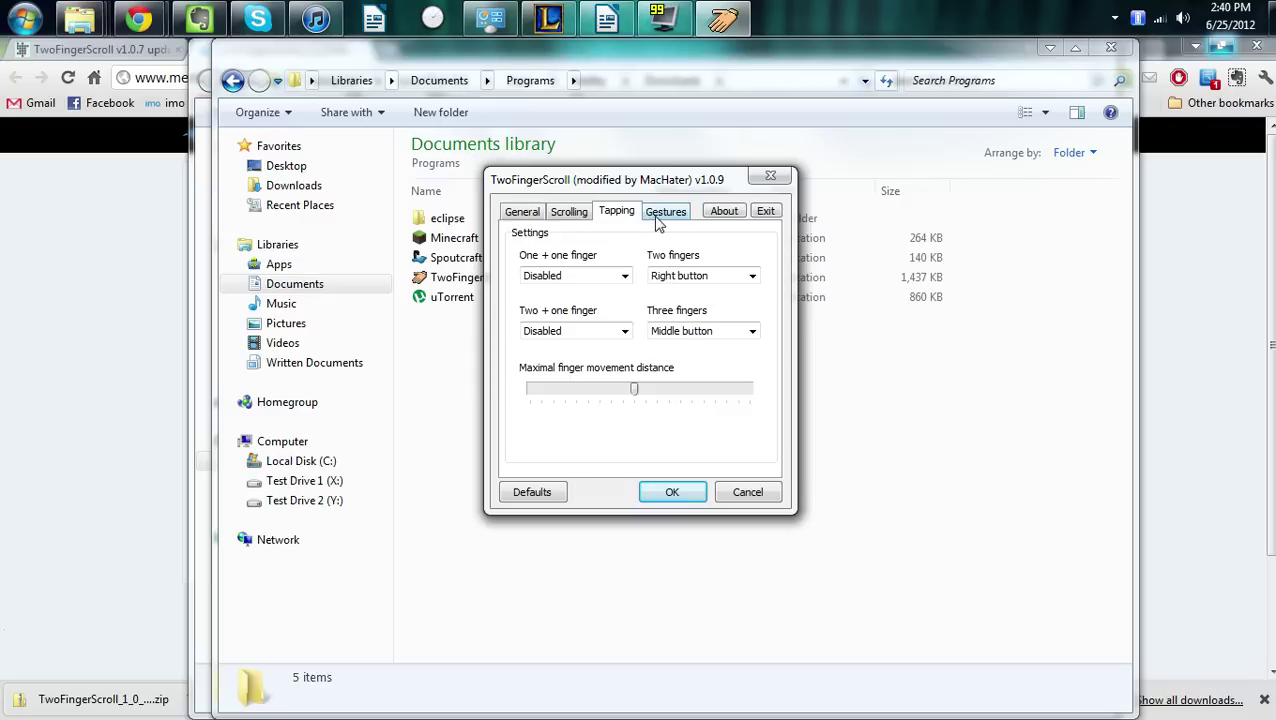
pyautogui.click(656, 214)
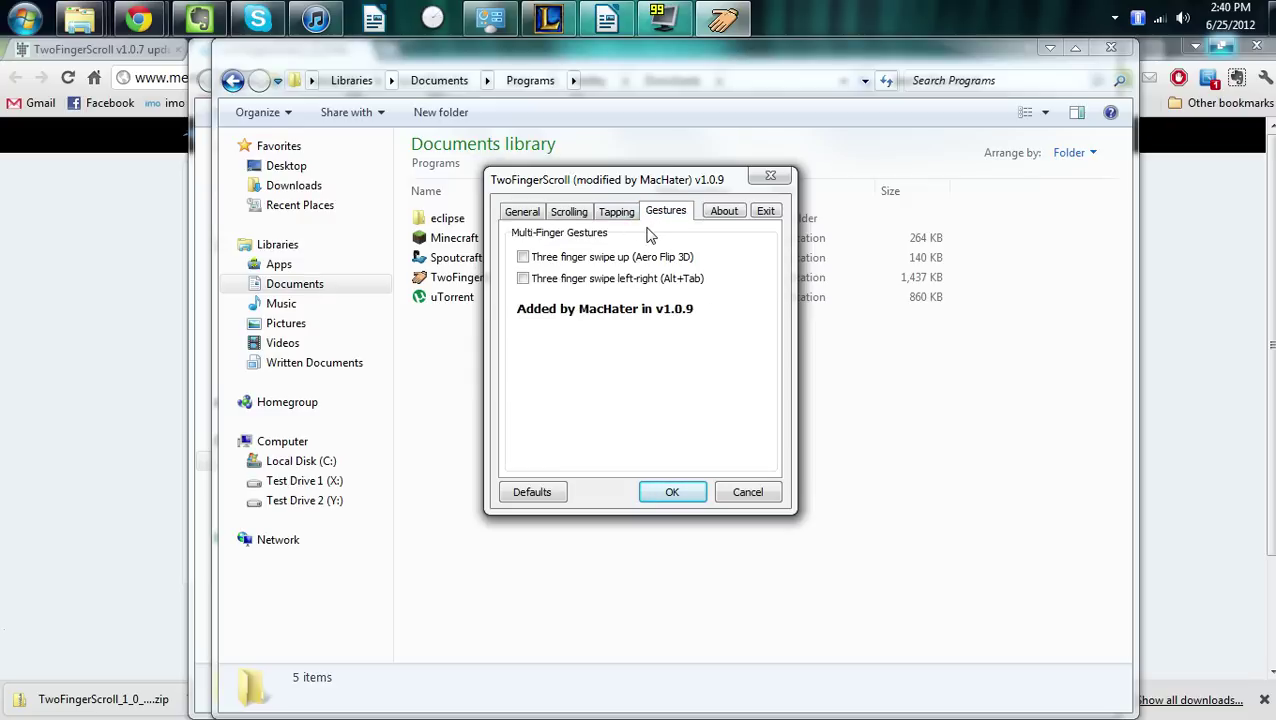
pyautogui.click(570, 216)
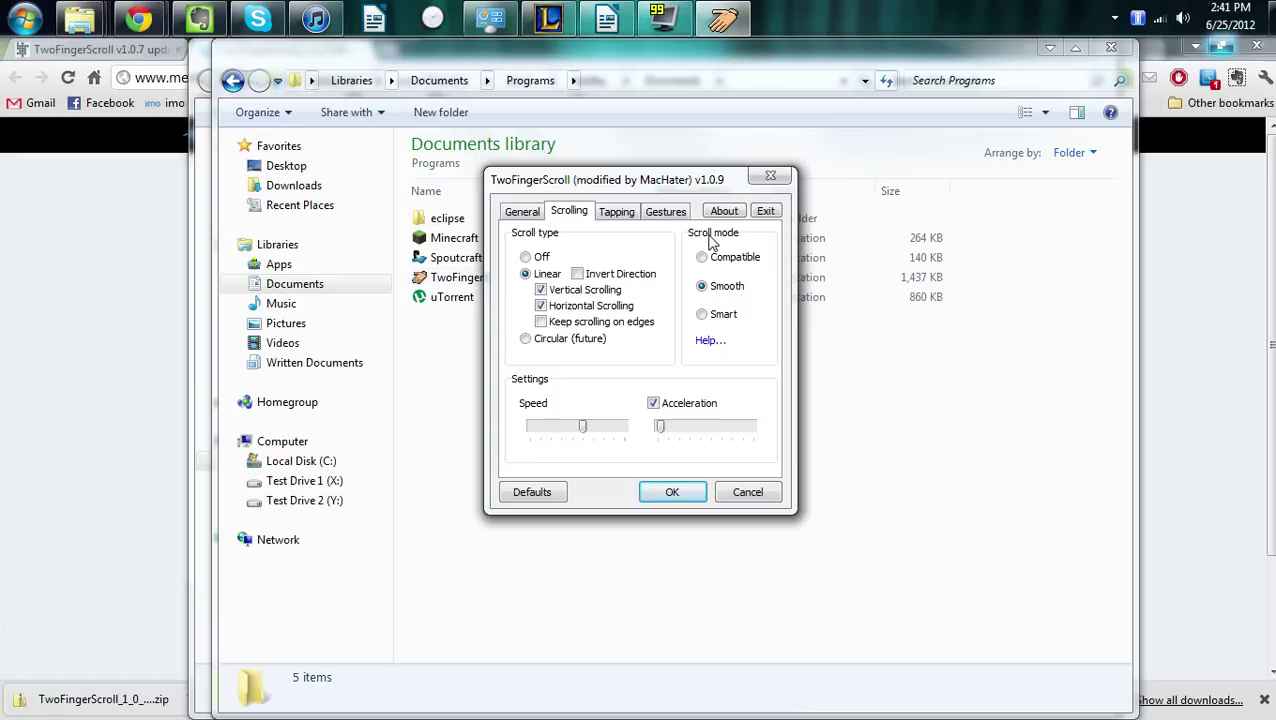
pyautogui.click(771, 179)
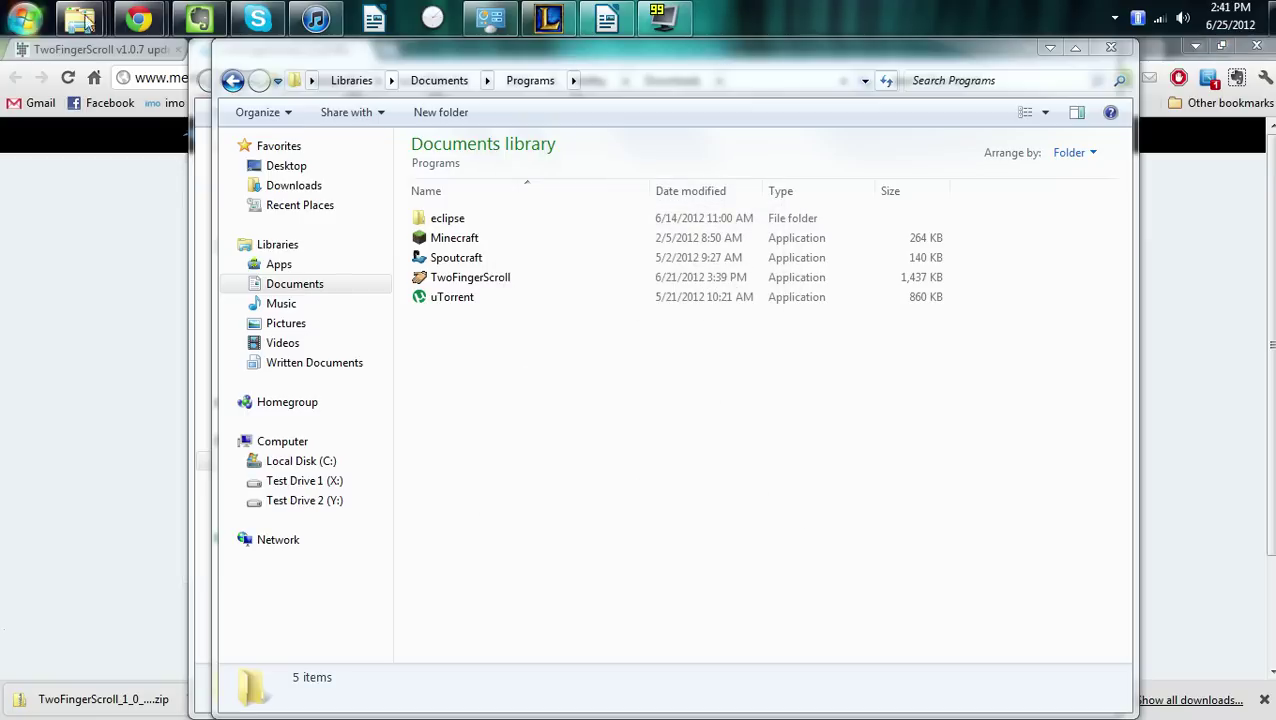
# Bring the Lifehacker Chrome window to the front and nudge it slightly upward.
pyautogui.moveTo(138, 20)
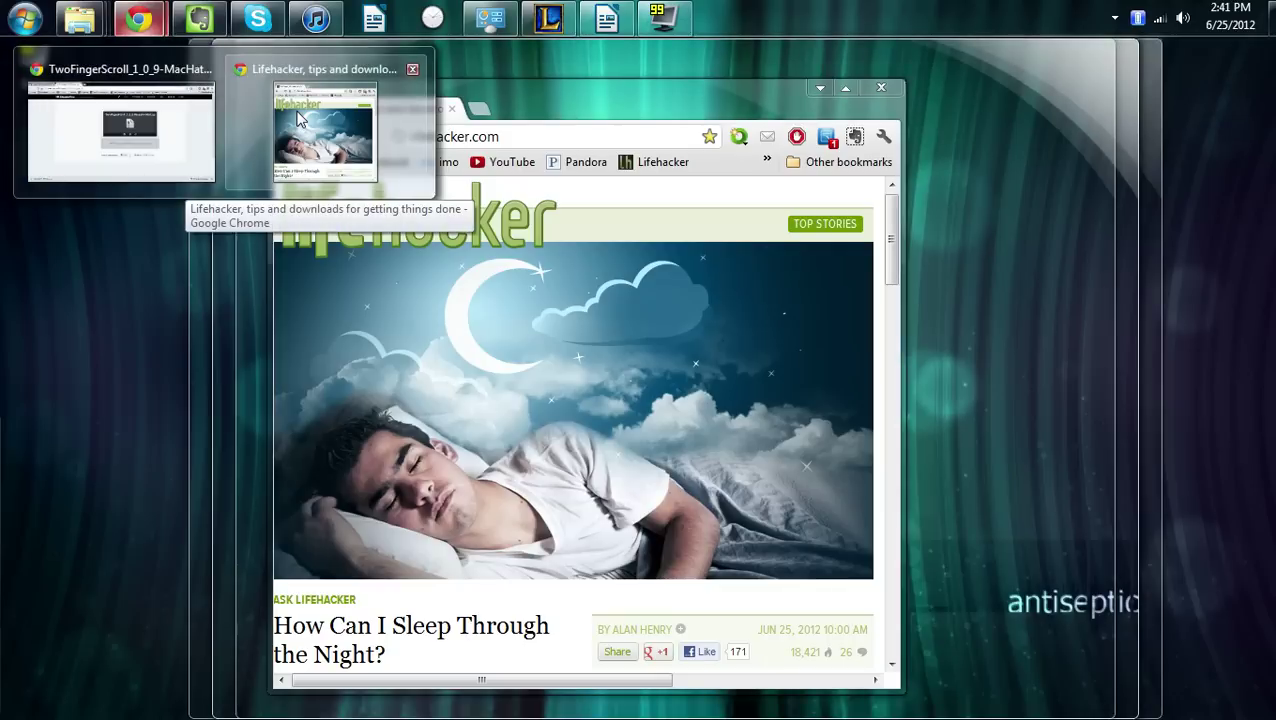
pyautogui.click(300, 118)
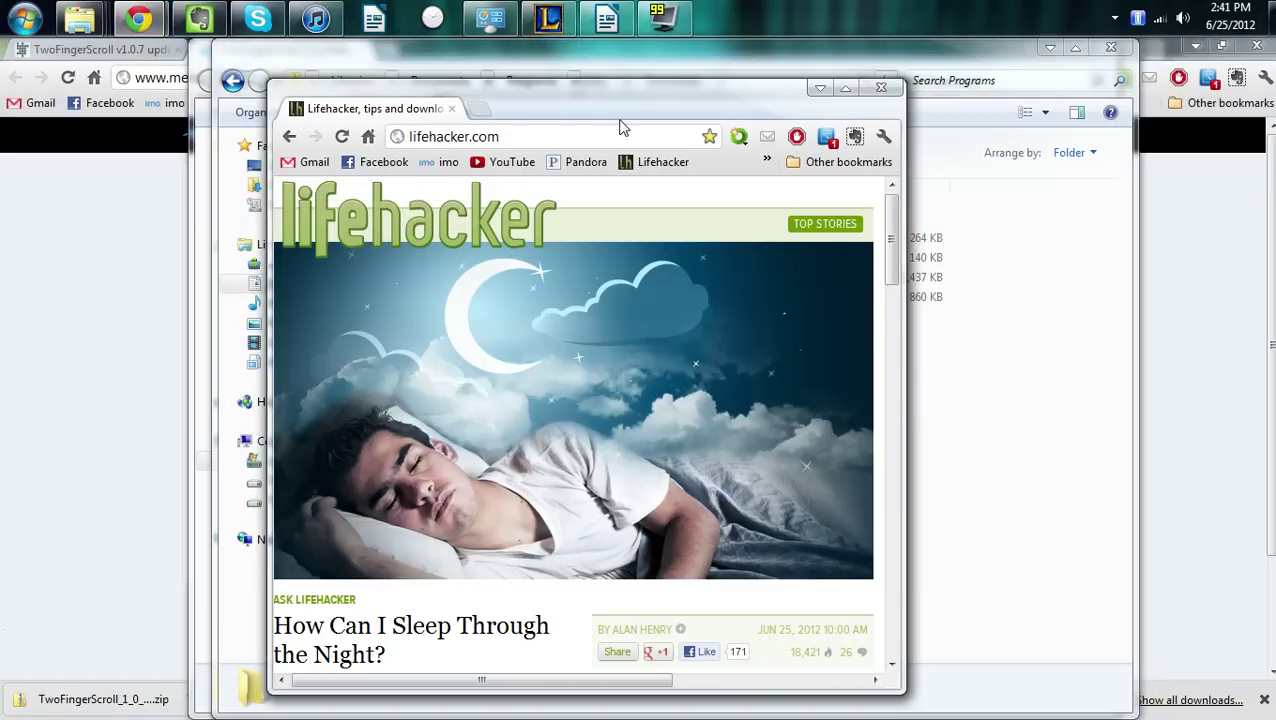
pyautogui.moveTo(620, 104); pyautogui.dragTo(620, 92)
# Test two-finger scrolling vertically and horizontally, ending near the sleep article.
pyautogui.scroll(-5, 601, 248)
pyautogui.hscroll(1, 601, 248)
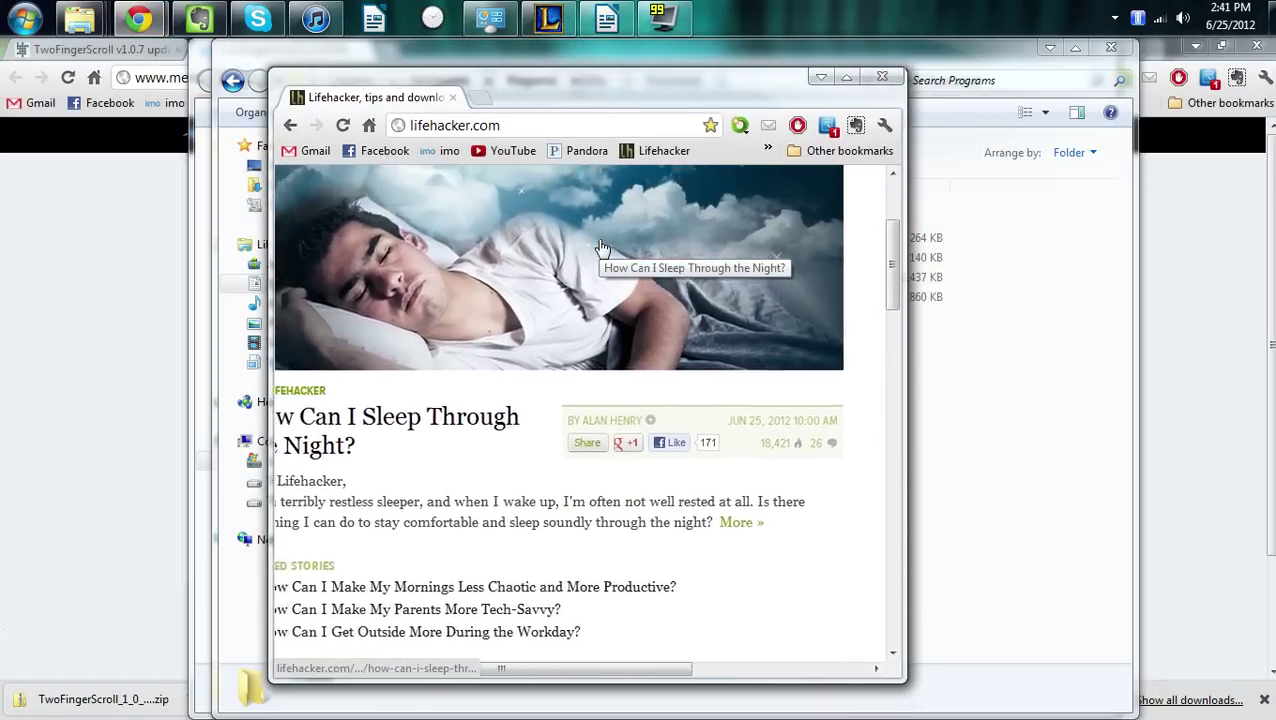
pyautogui.scroll(2, 601, 248)
pyautogui.scroll(-6, 601, 248)
pyautogui.hscroll(3, 601, 248)
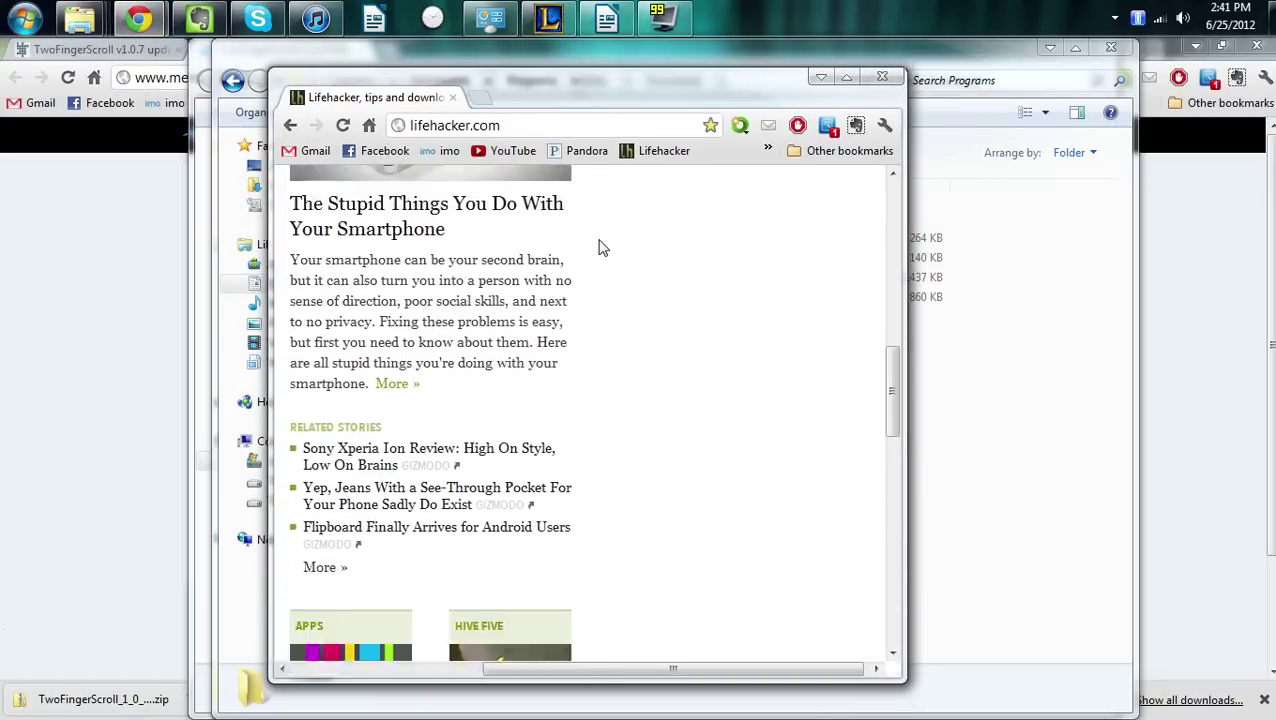
pyautogui.scroll(-1, 601, 248)
pyautogui.hscroll(-3, 601, 248)
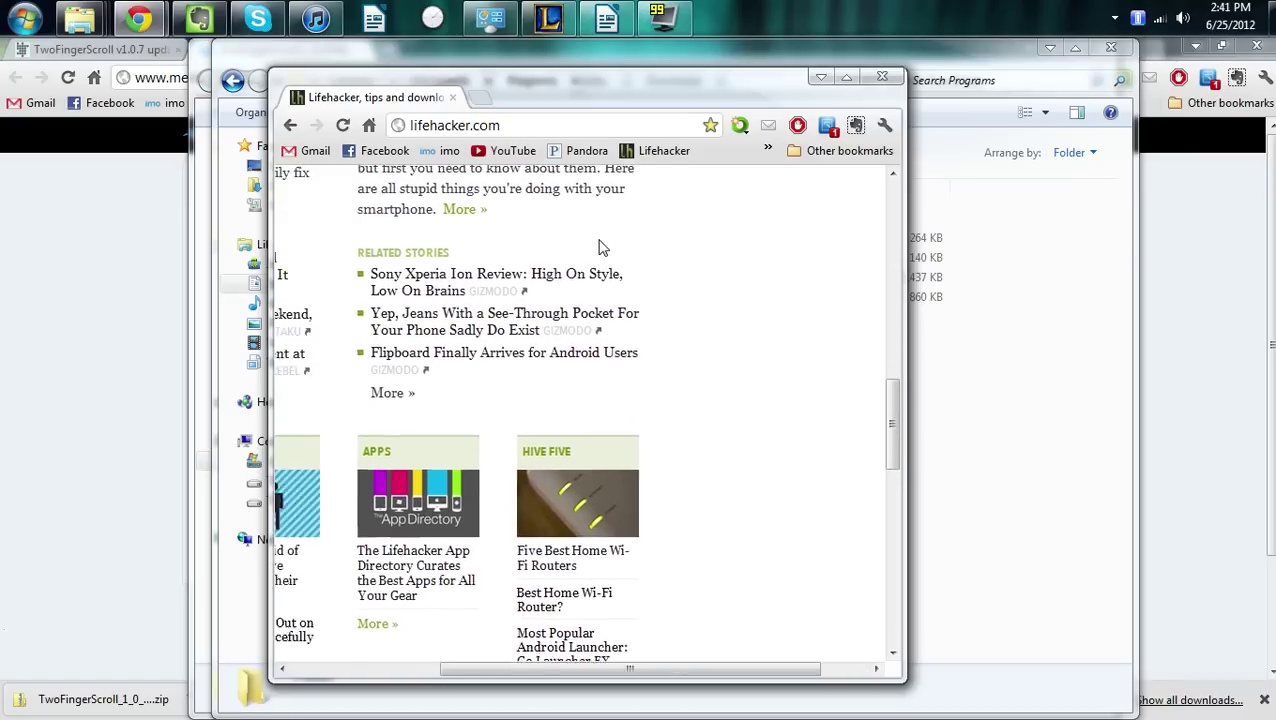
pyautogui.scroll(1, 601, 248)
pyautogui.scroll(8, 601, 248)
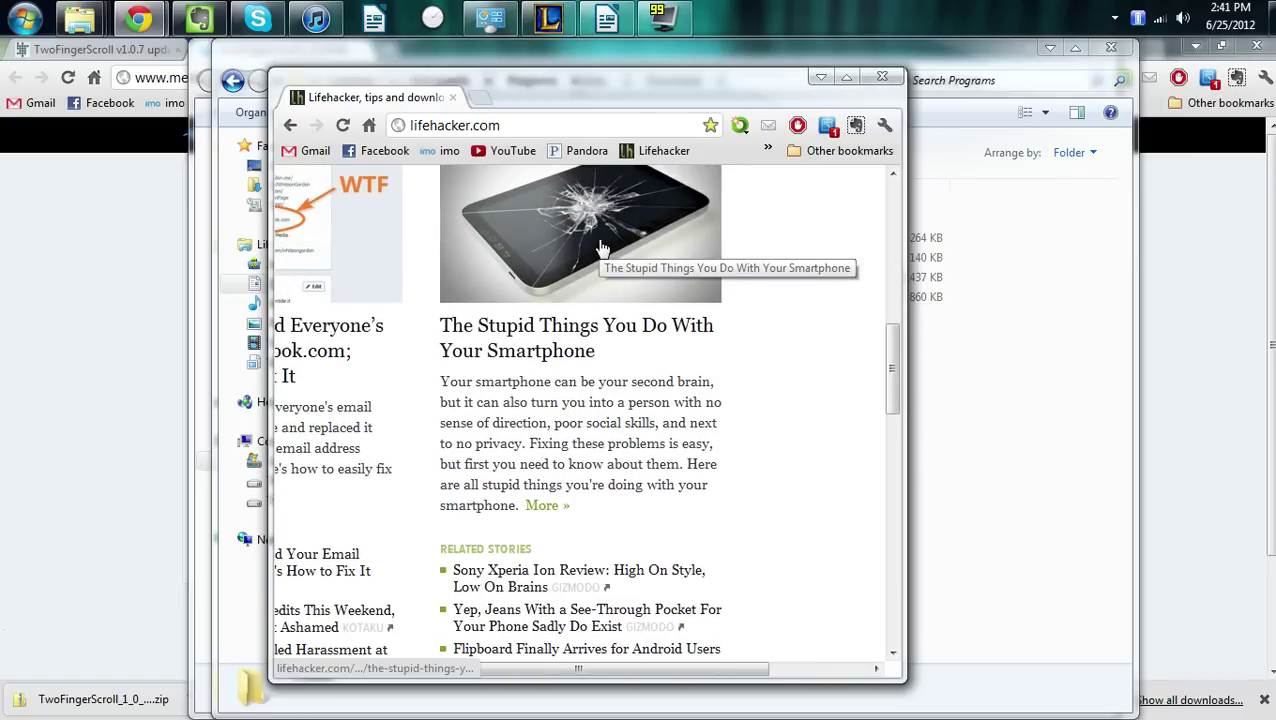
pyautogui.scroll(-1, 601, 248)
pyautogui.scroll(2, 601, 248)
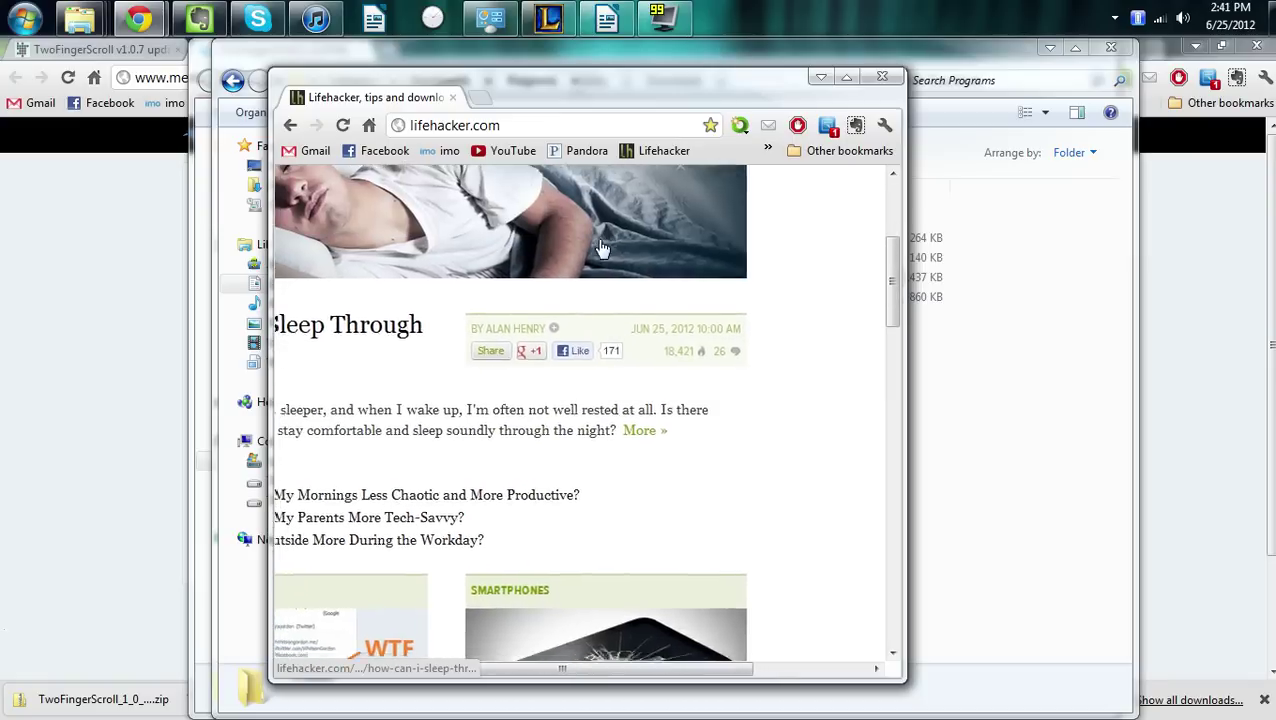
# Maximize the Lifehacker window and two-finger scroll the front page down and back up.
pyautogui.click(846, 77)
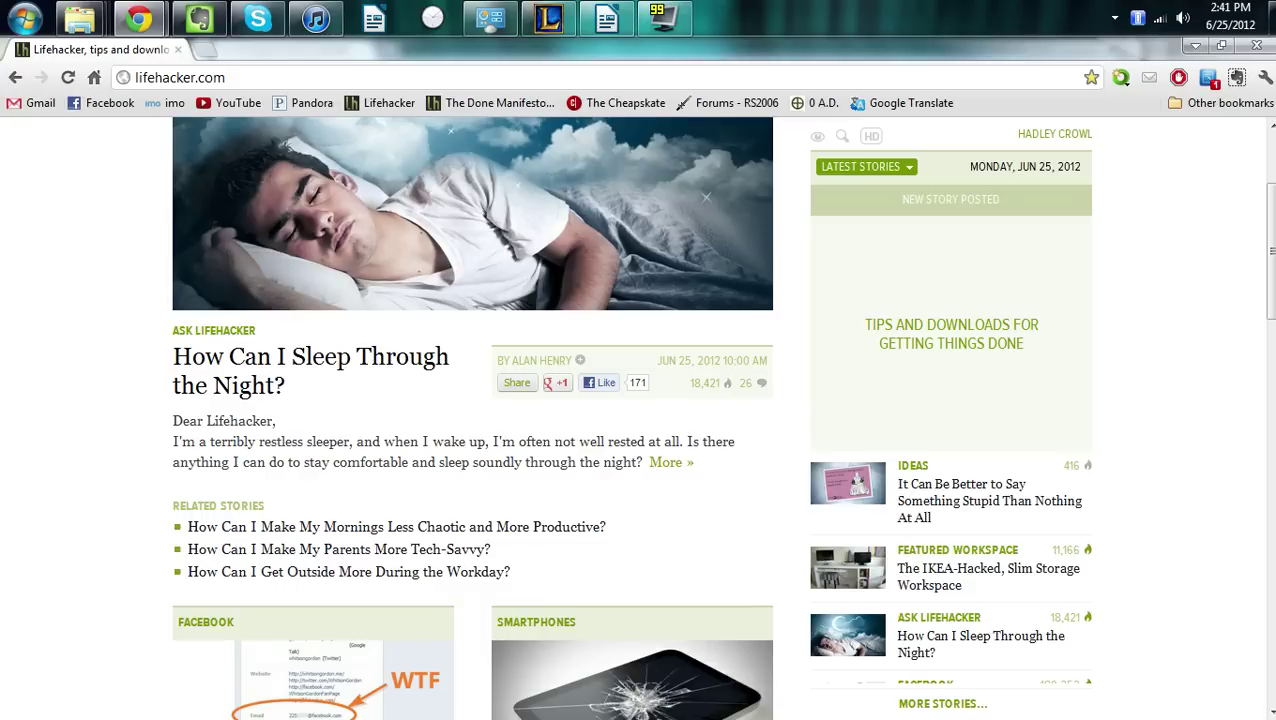
pyautogui.scroll(-5, 524, 437)
pyautogui.scroll(5, 524, 437)
pyautogui.scroll(-6, 524, 437)
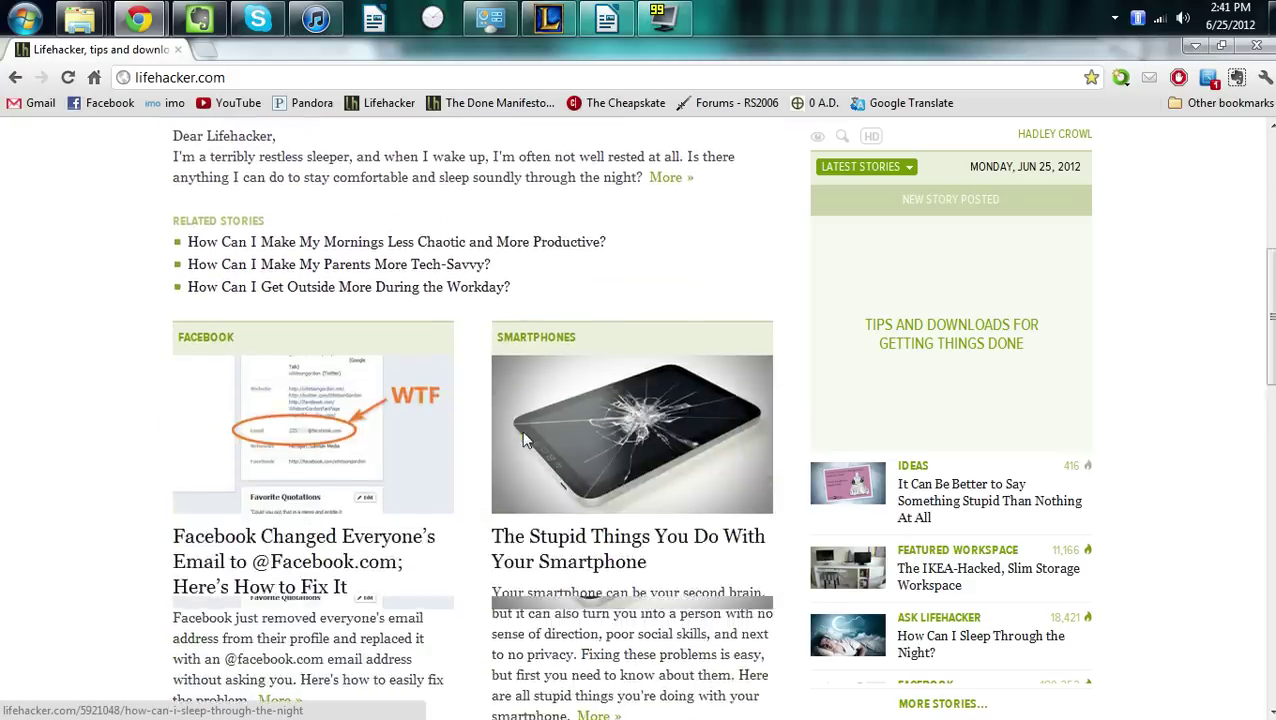
pyautogui.scroll(6, 524, 437)
pyautogui.scroll(-8, 524, 440)
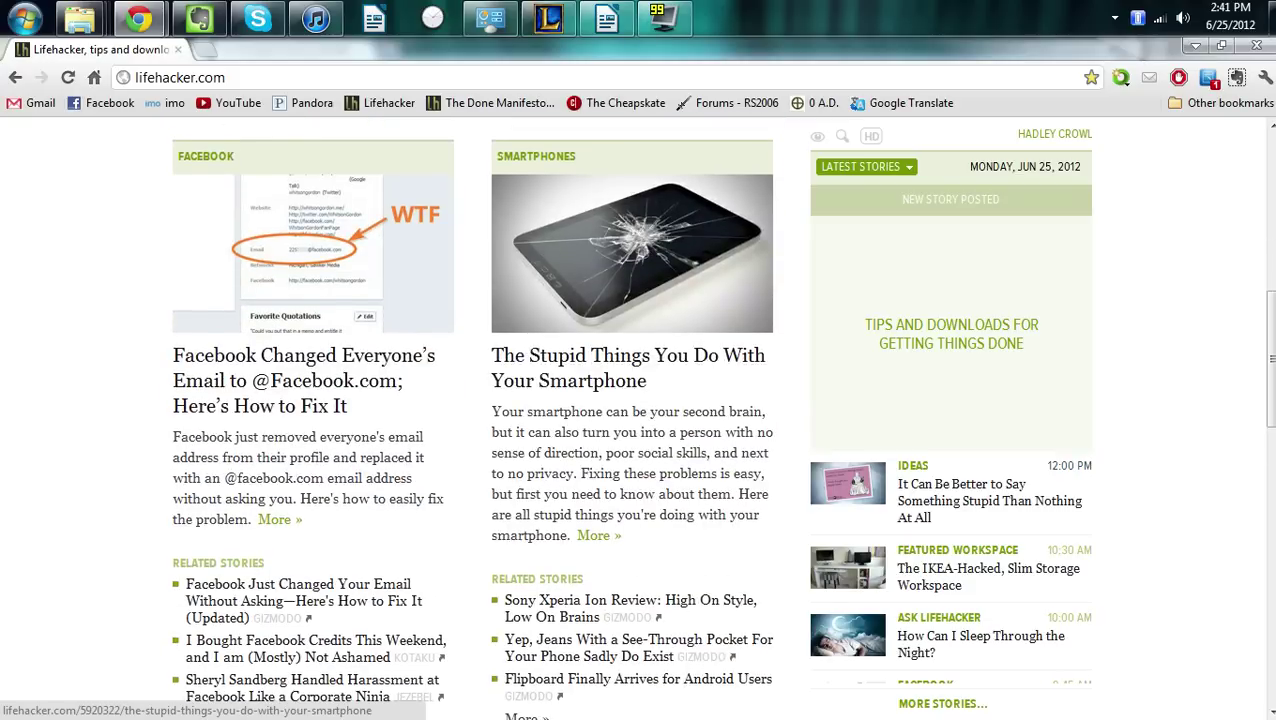
pyautogui.scroll(-2, 535, 435)
pyautogui.scroll(10, 521, 438)
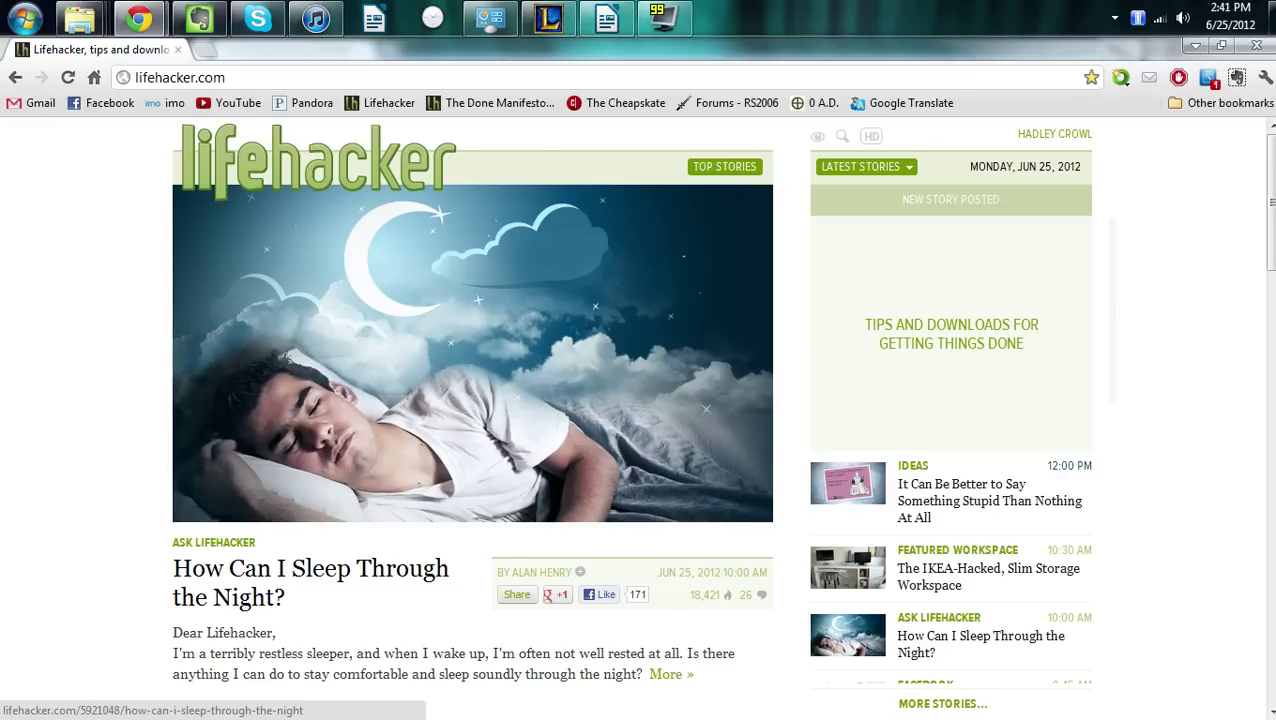